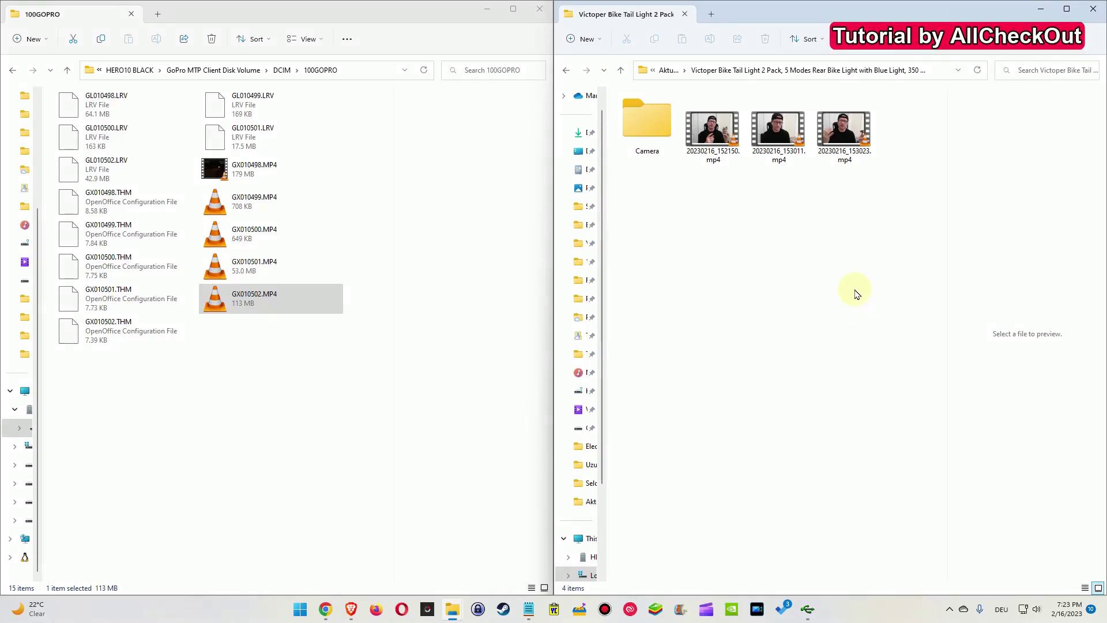
Try copying GX010502.MP4 into the bike light folder and dismiss the 'device unreachable' error.
click(247, 303)
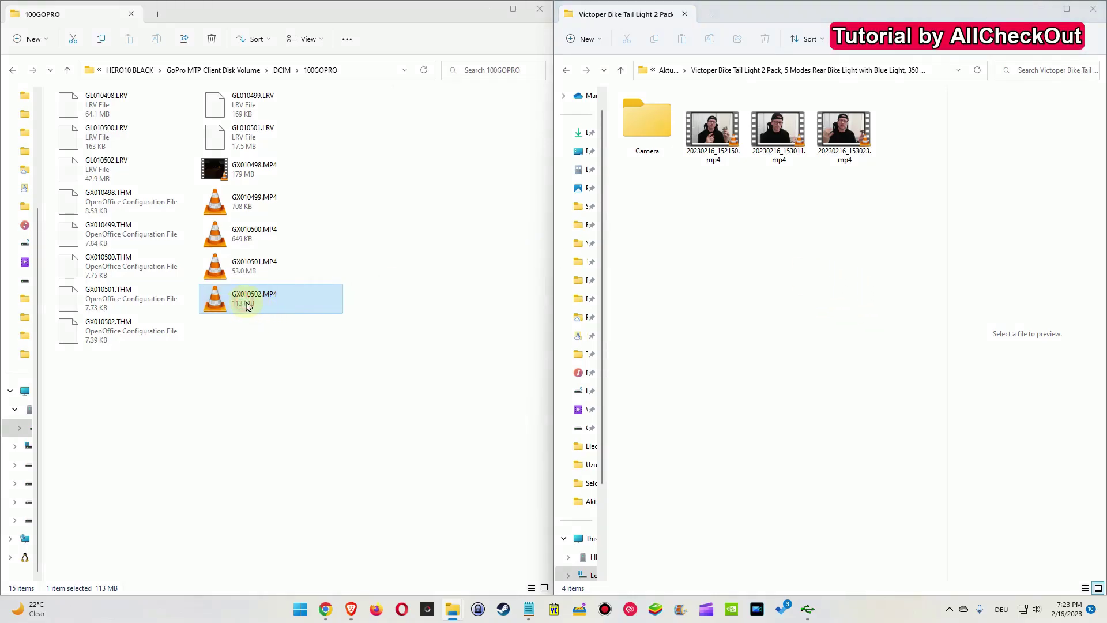
drag(247, 304, 655, 296)
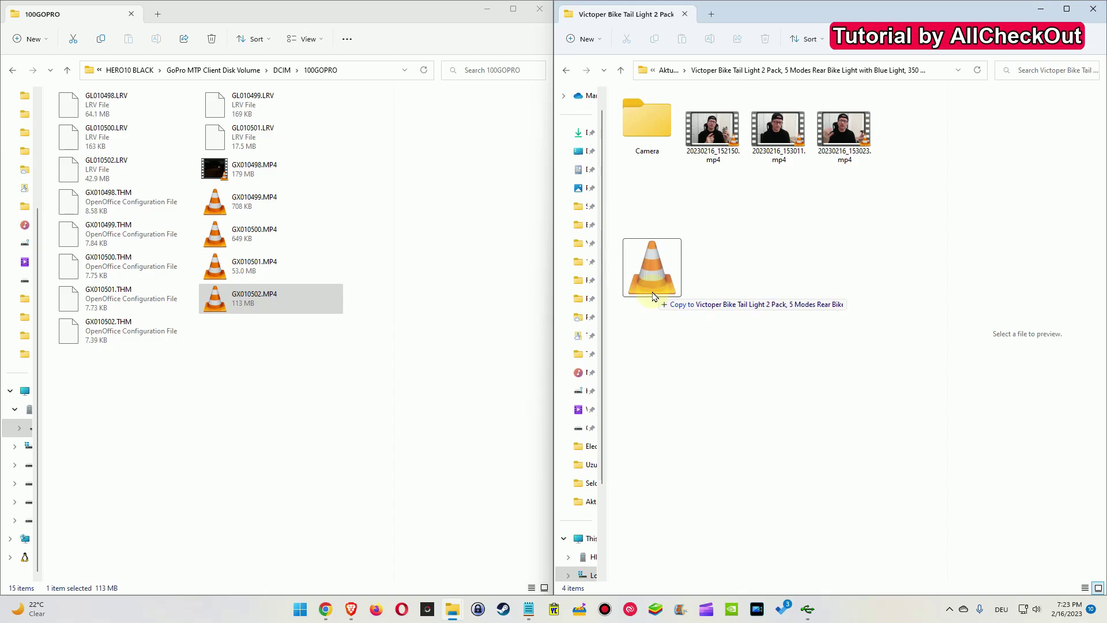
drag(655, 296, 711, 268)
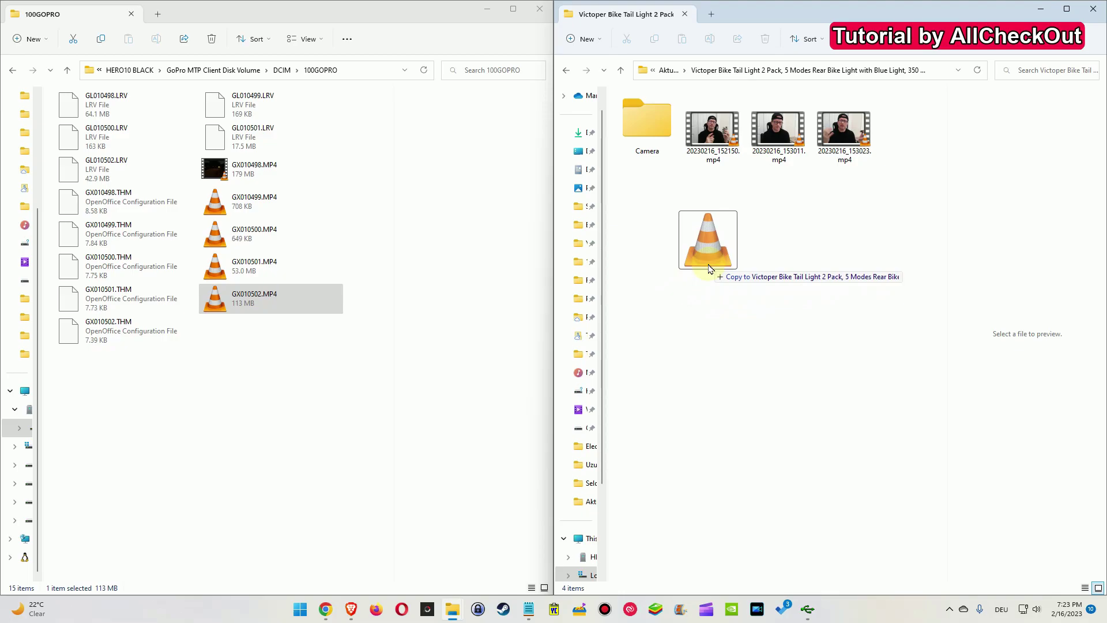
drag(710, 269, 709, 268)
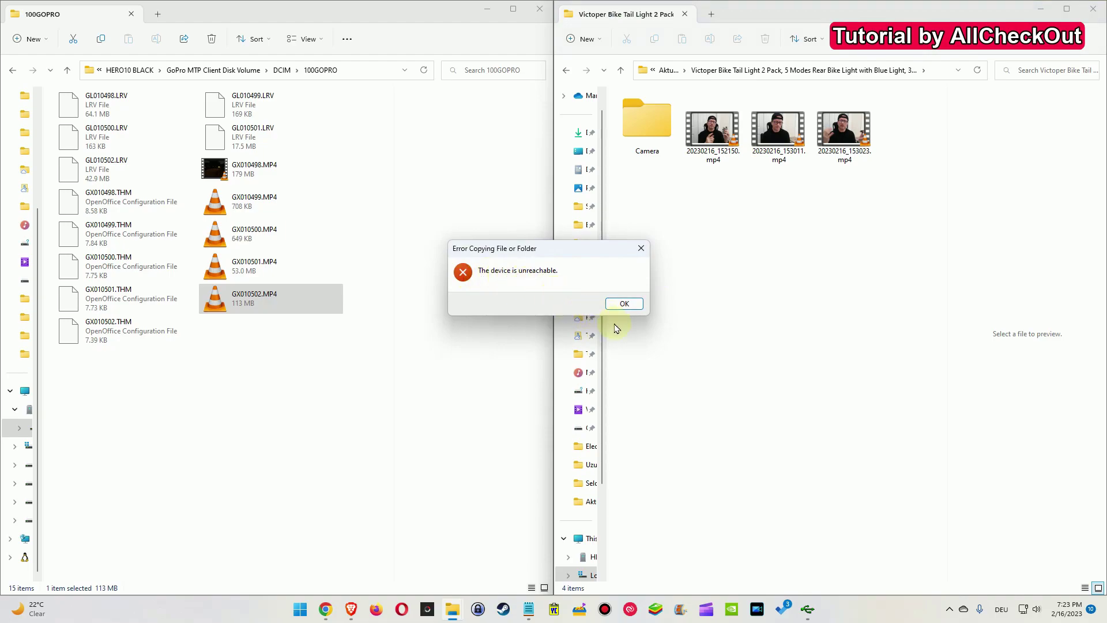
click(620, 305)
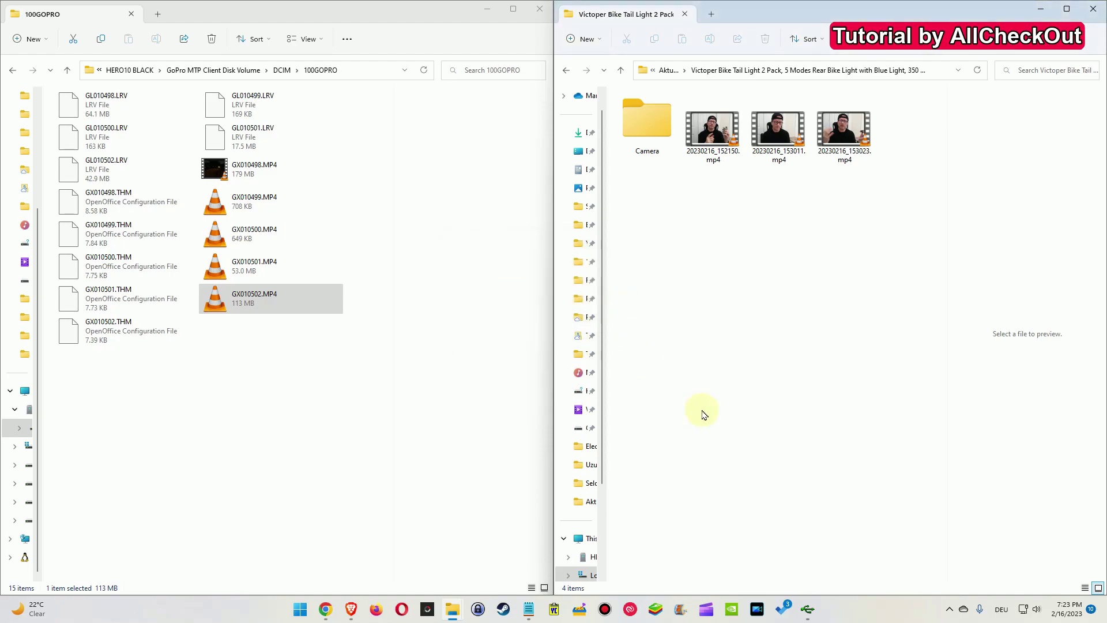
Bring up USBDeview, move its window left, and sort the device list by VendorID.
click(807, 608)
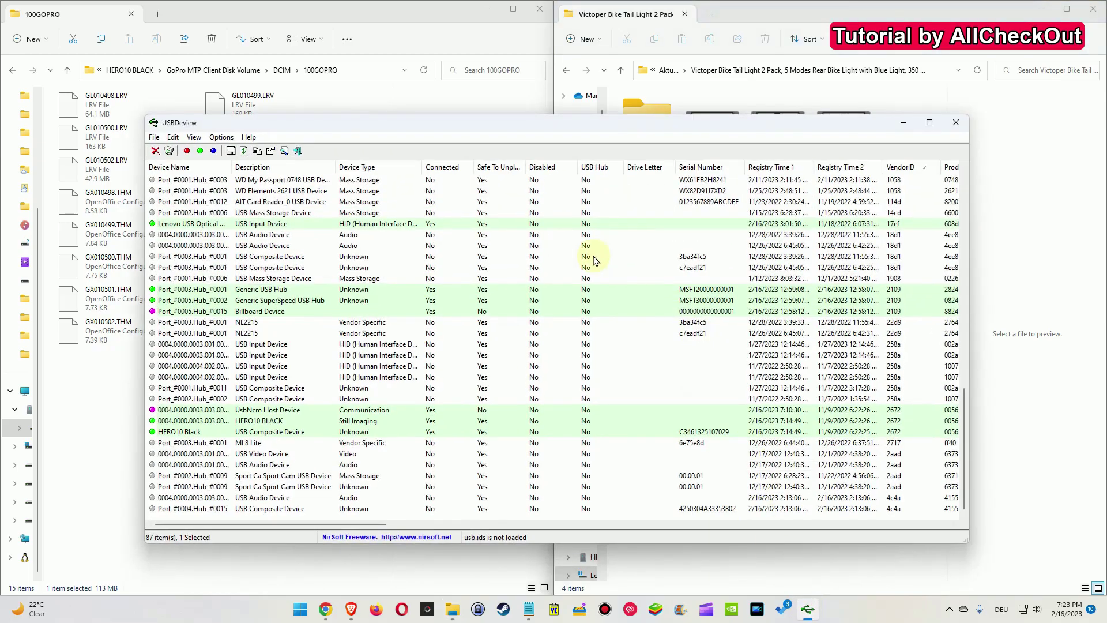
click(554, 124)
drag(553, 124, 551, 117)
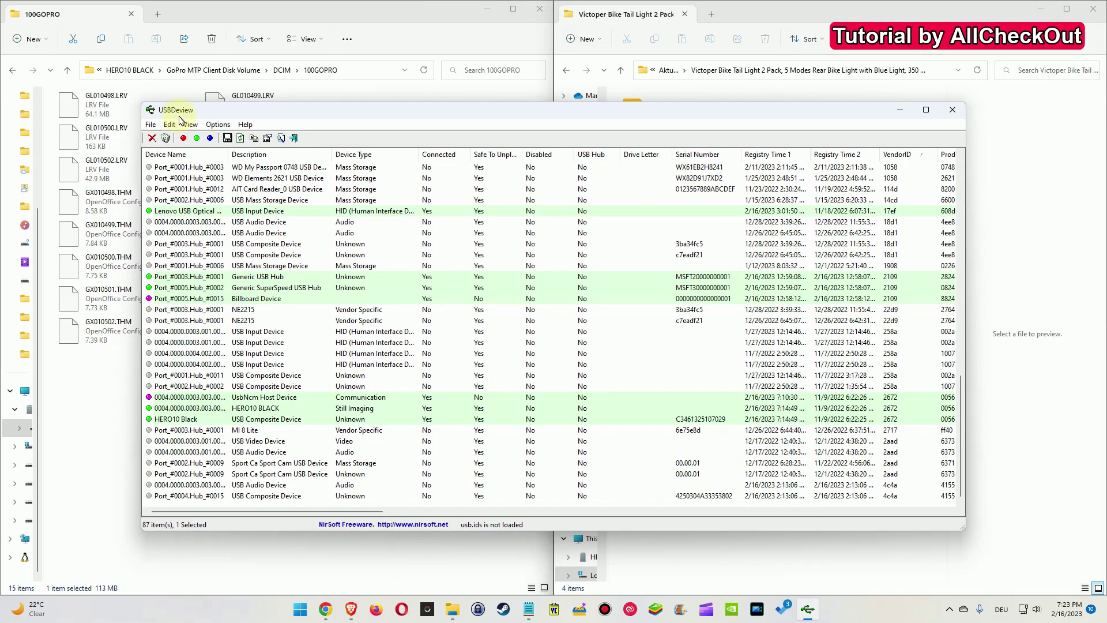
drag(181, 117, 158, 110)
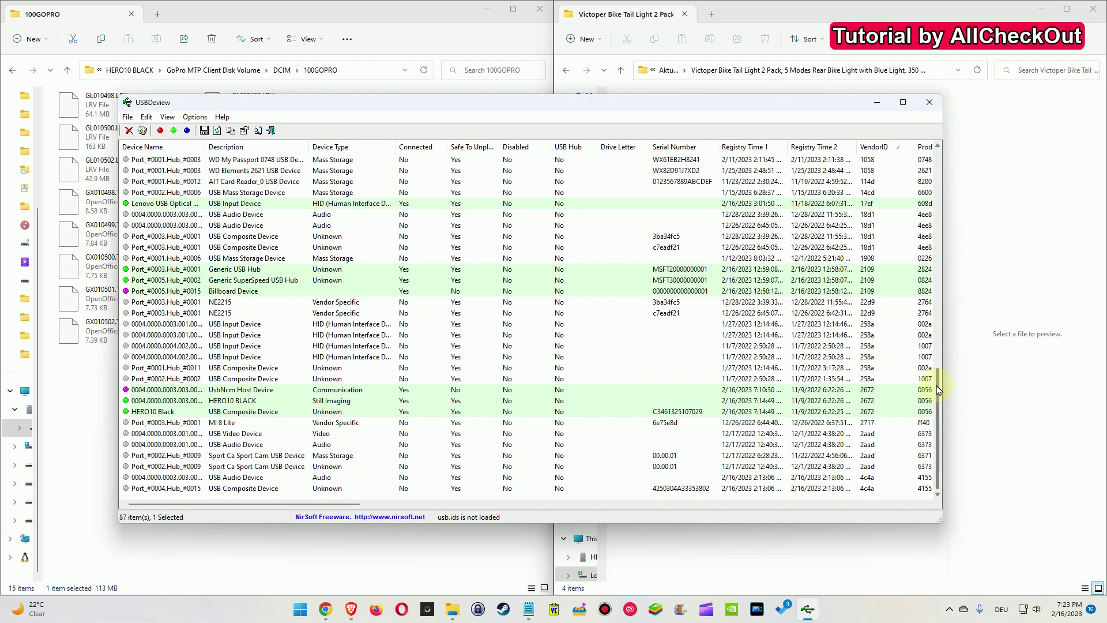
scroll(938, 389, up, 2)
scroll(938, 388, down, 2)
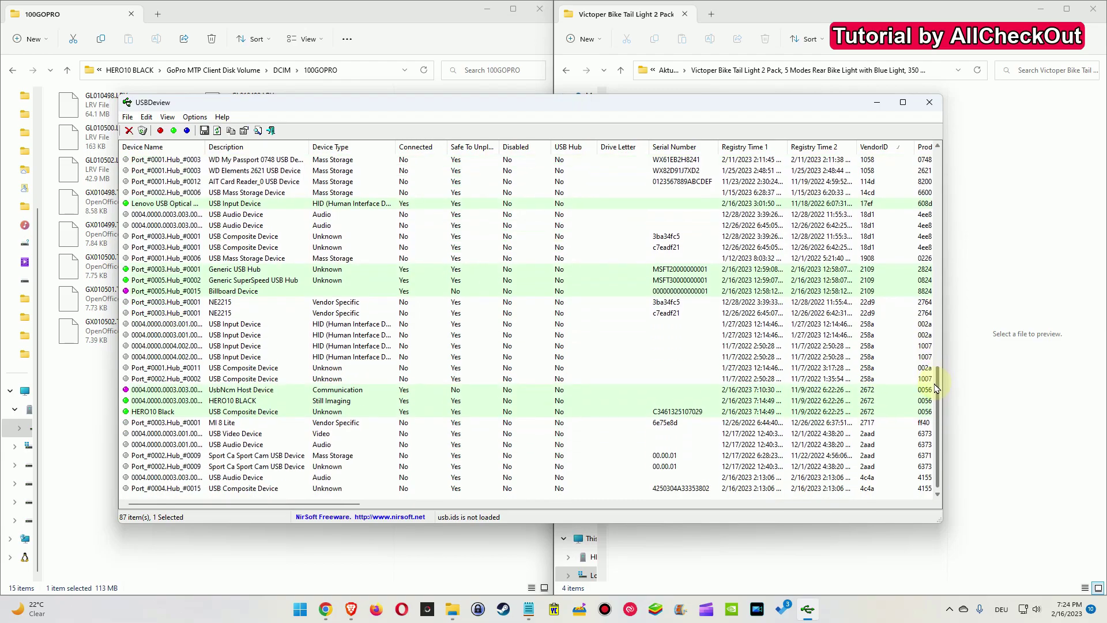
click(875, 150)
click(875, 148)
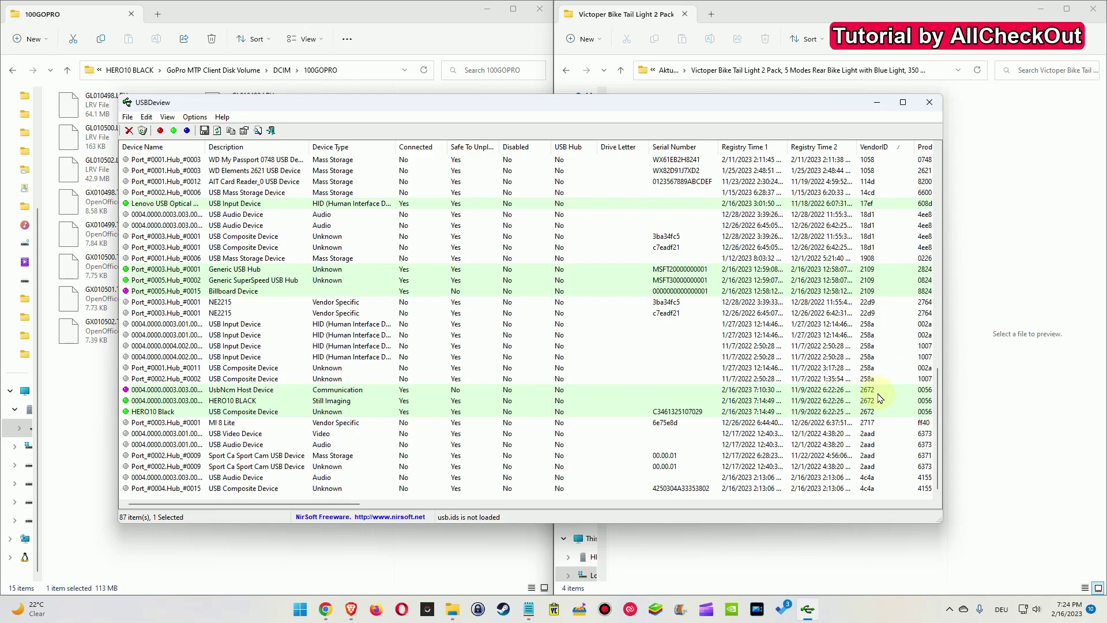
Uninstall the UsbNcm Host Device, HERO10 BLACK and HERO10 Black entries via File > Uninstall Selected Devices.
click(140, 391)
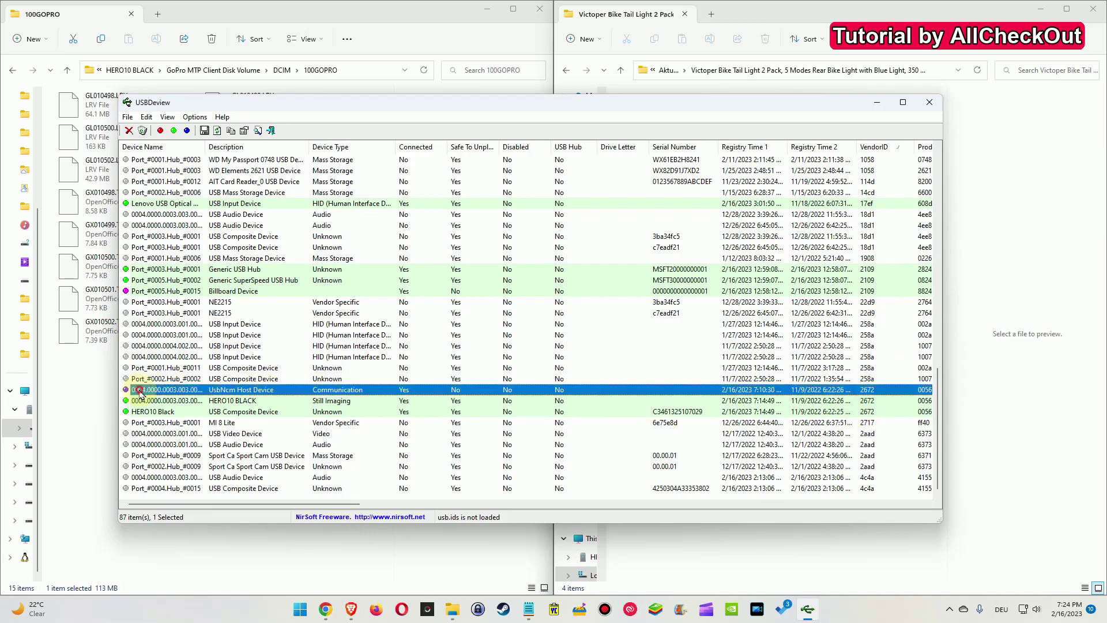
shift+click(233, 402)
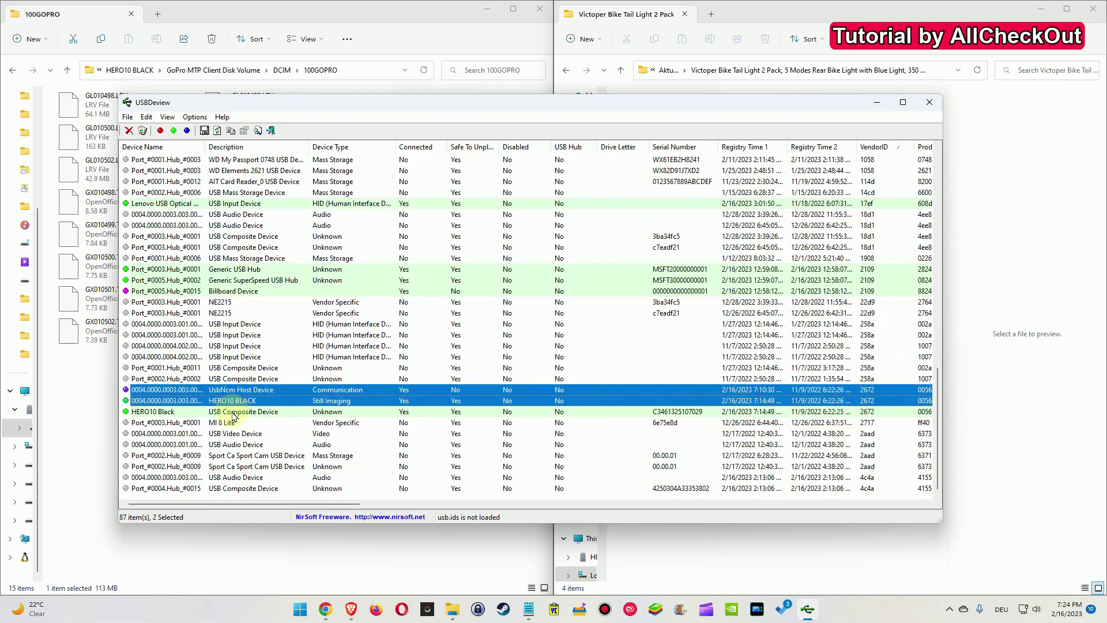
shift+click(232, 413)
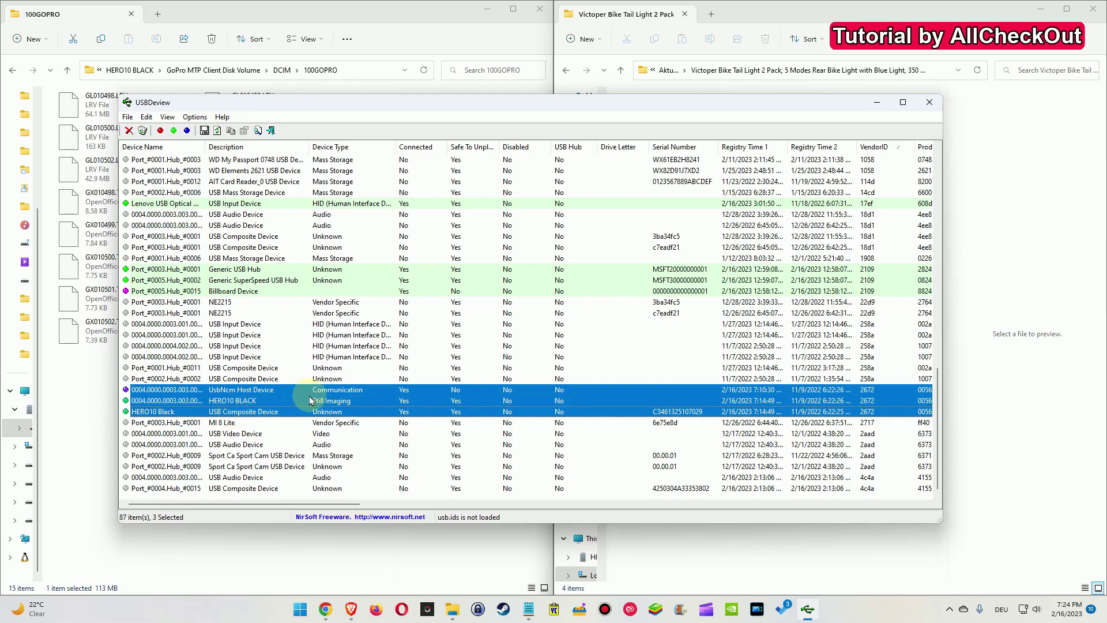
right_click(290, 403)
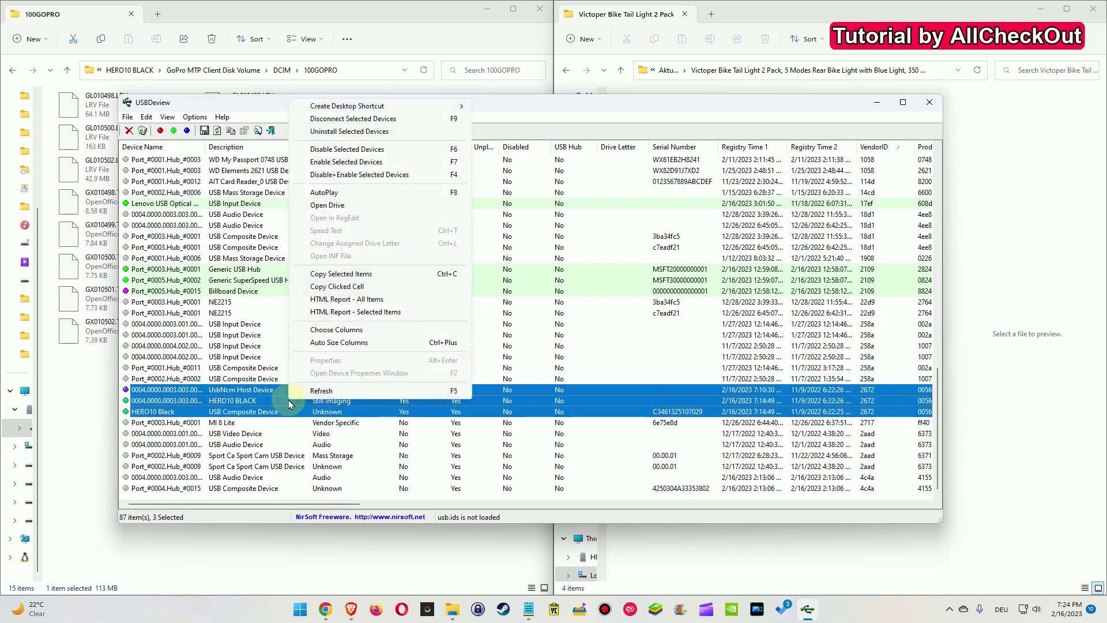
click(128, 117)
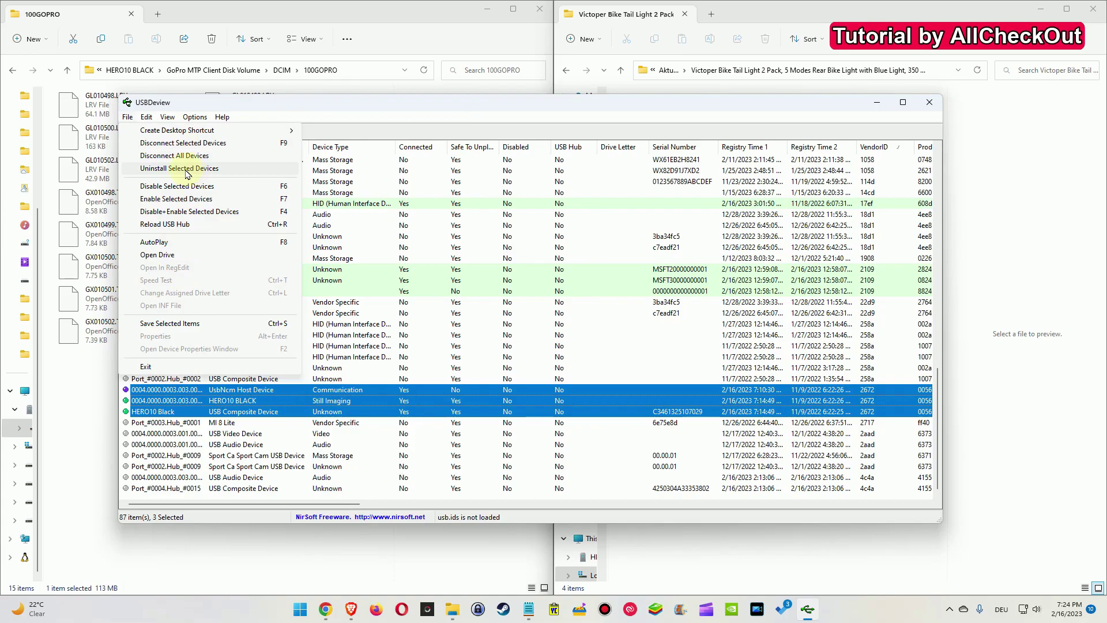
click(190, 170)
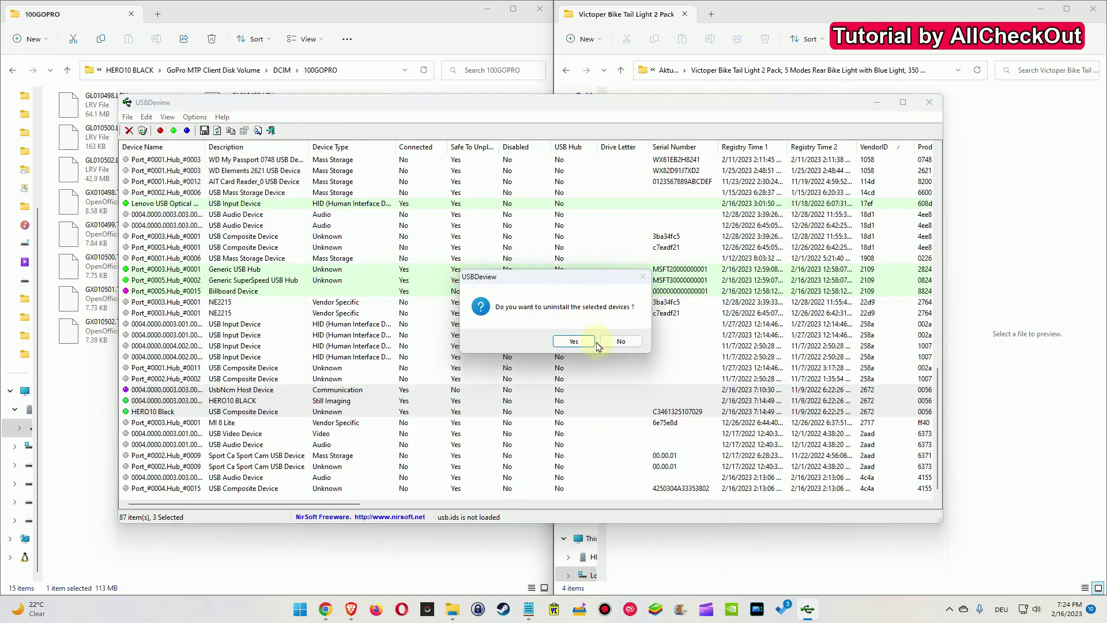
click(573, 341)
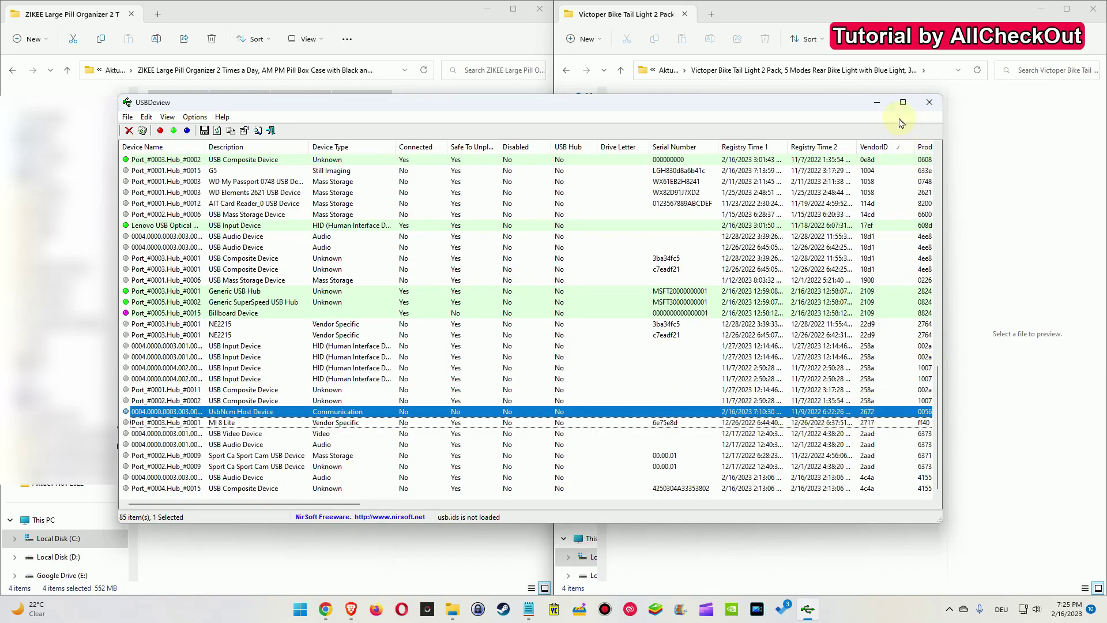
Minimize USBDeview to reveal the File Explorer windows.
click(878, 104)
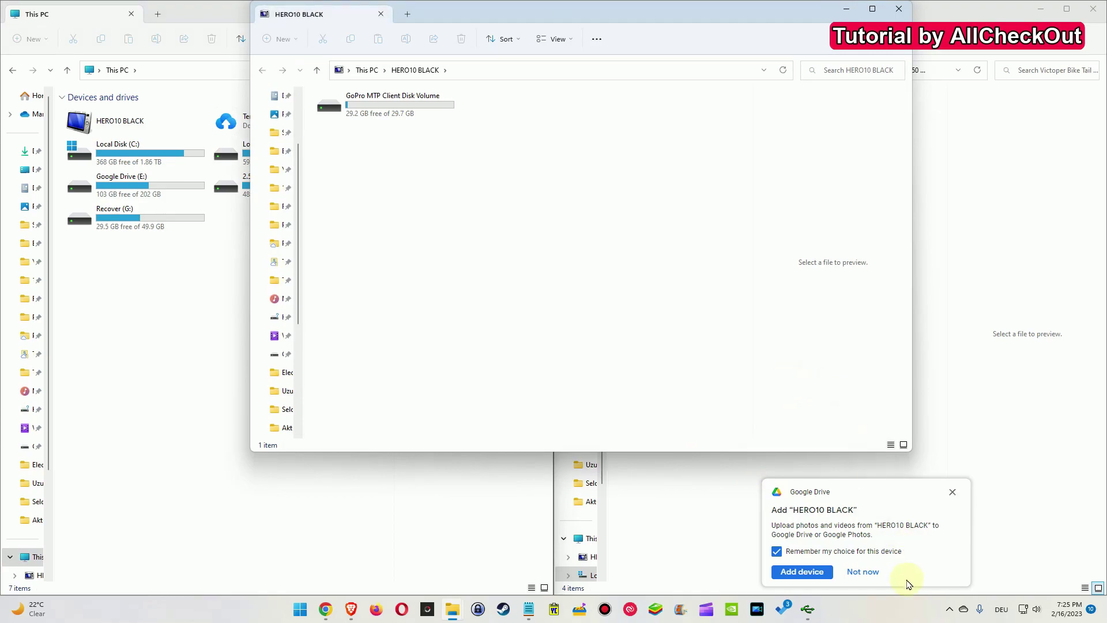
Decline the Google Drive offer, open GoPro MTP Client Disk Volume > DCIM > 100GOPRO, and snap it left.
click(862, 571)
double_click(403, 110)
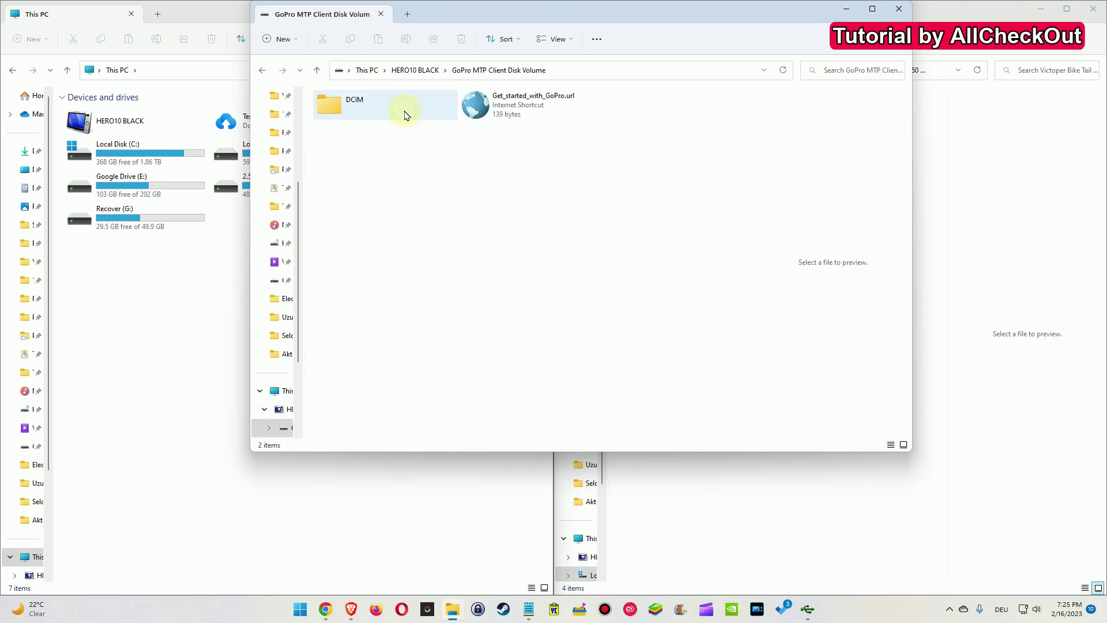
double_click(383, 111)
double_click(371, 114)
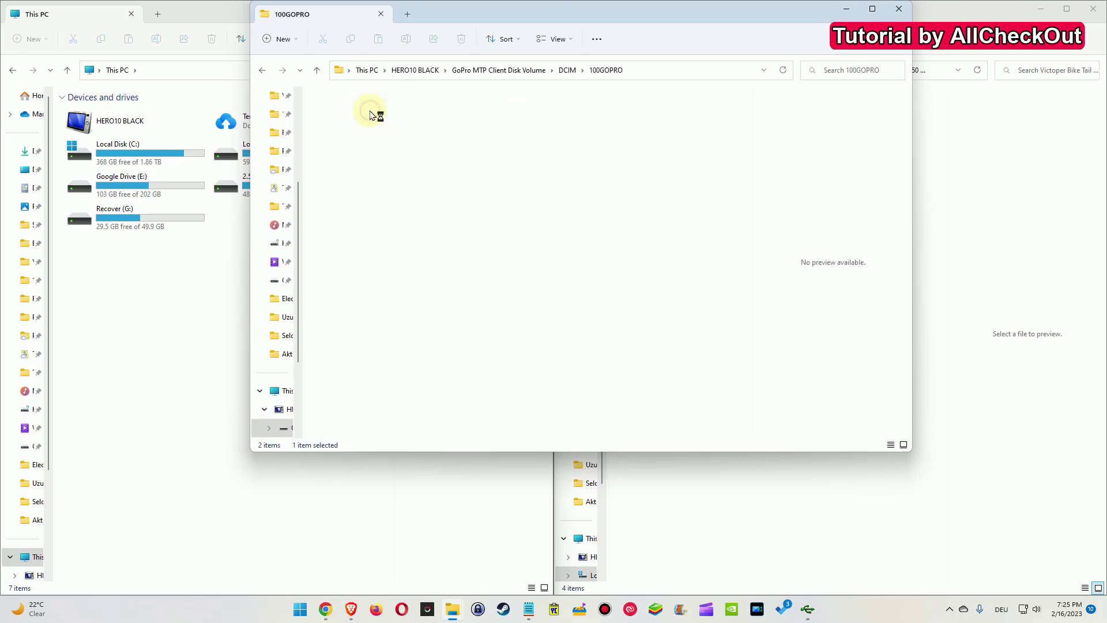
key(super+Left)
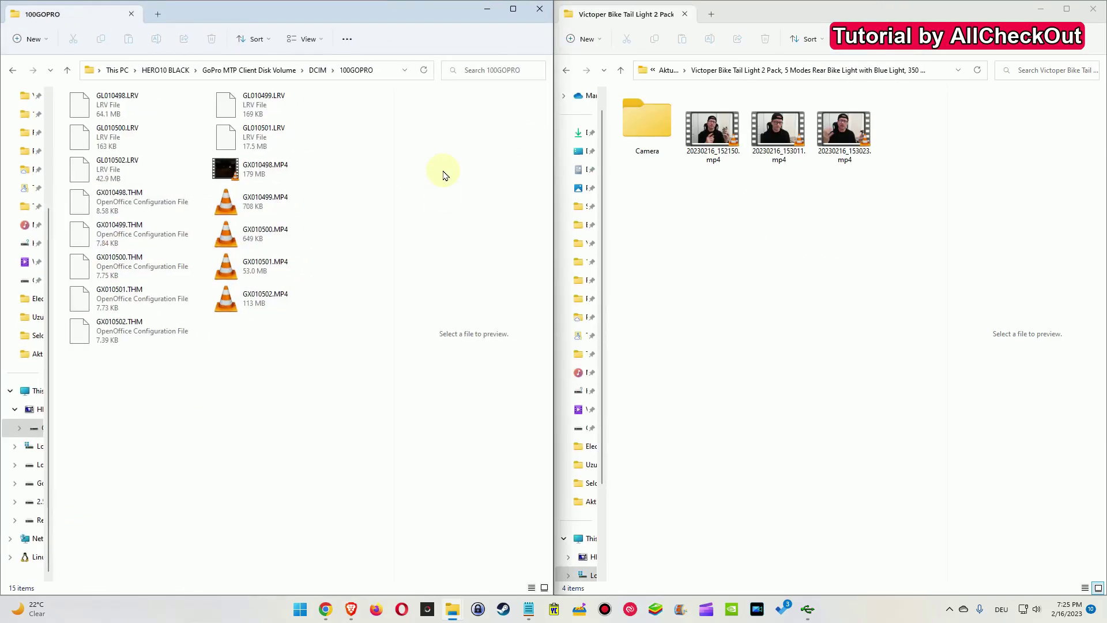
Try copying GX010499.MP4 into the bike light folder, dismiss the unreachable error, and select another video.
click(272, 214)
drag(267, 206, 678, 225)
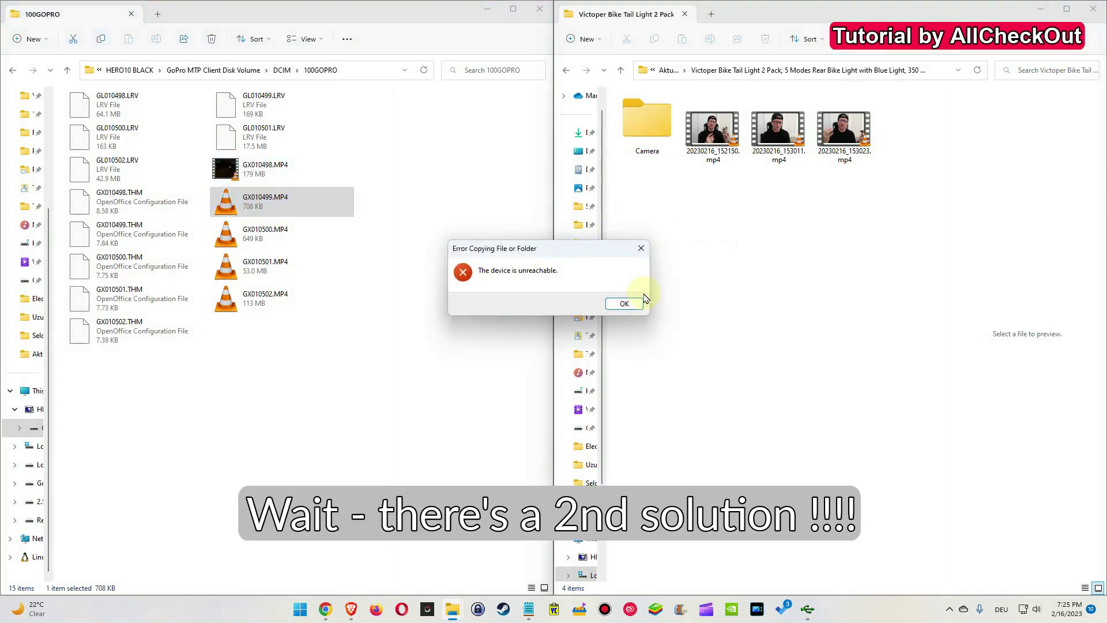
click(625, 303)
click(271, 239)
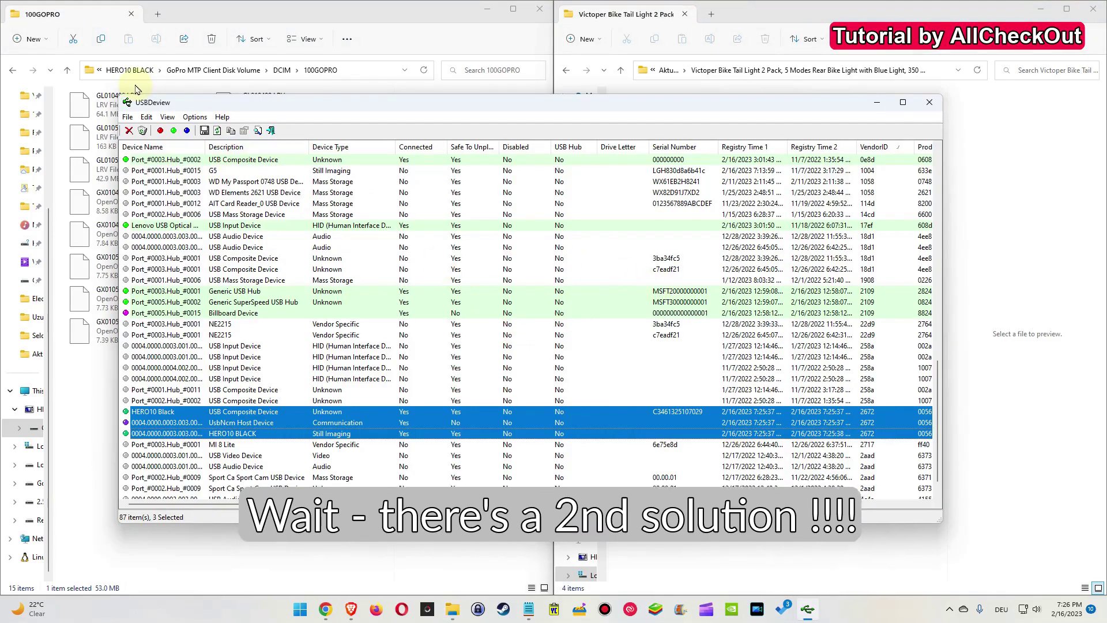
Uninstall the three selected HERO10 devices, then the remaining HERO10 composite device, from USBDeview's File menu.
click(128, 117)
click(183, 211)
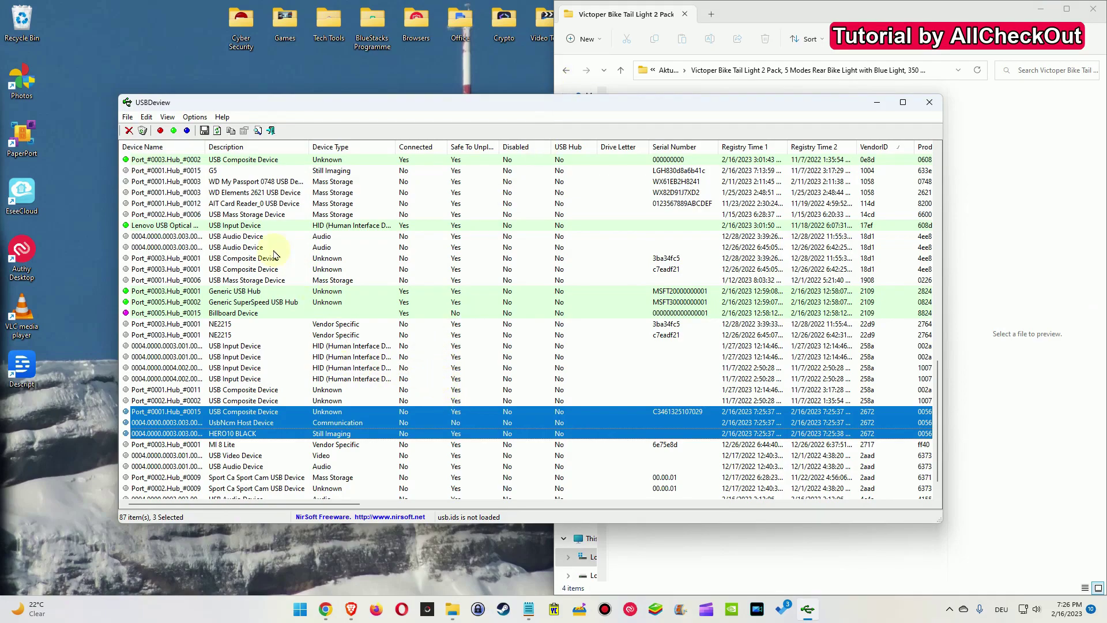
click(128, 117)
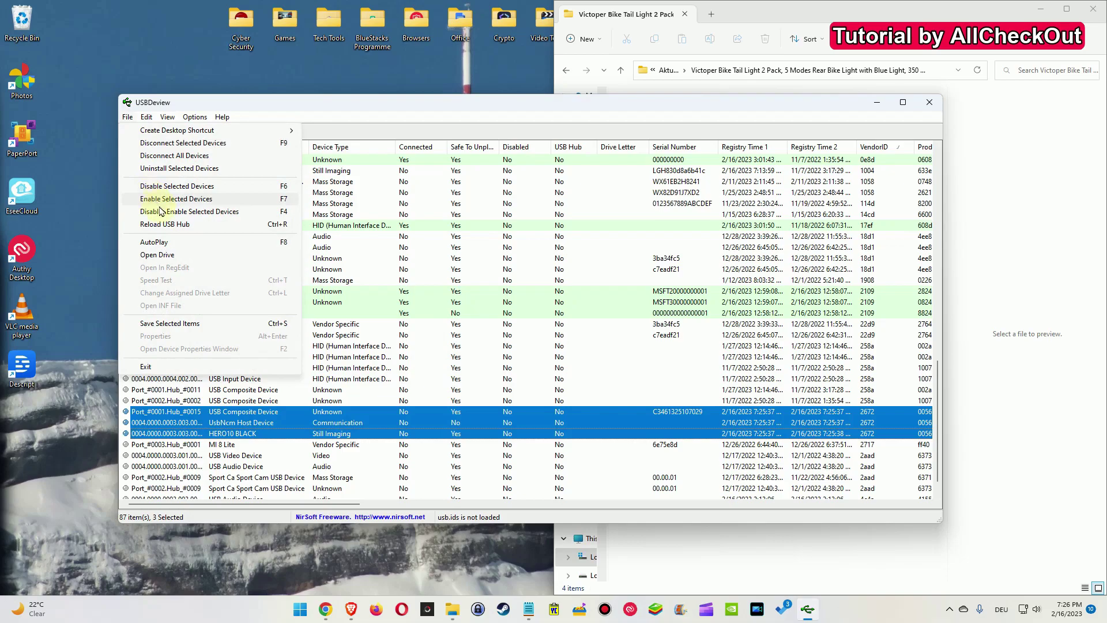
click(181, 169)
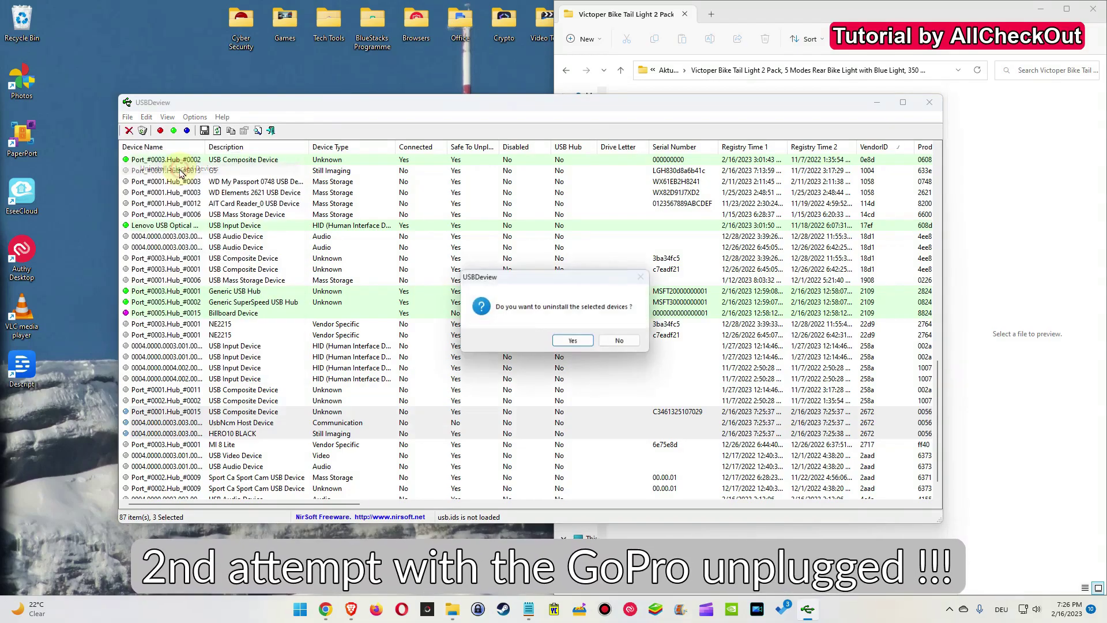
click(576, 343)
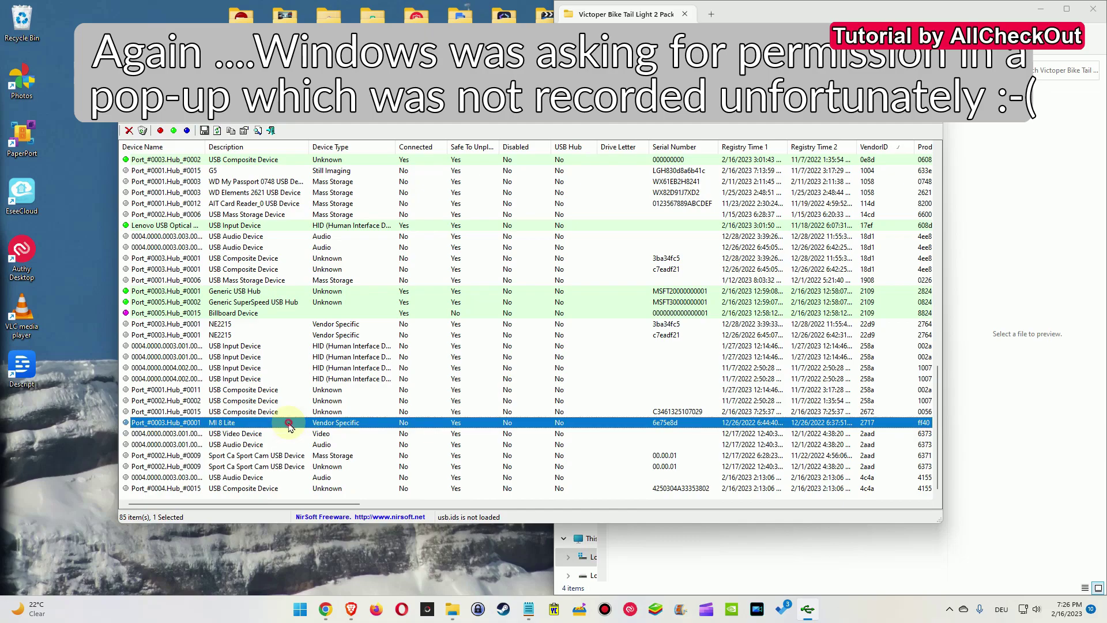
click(128, 116)
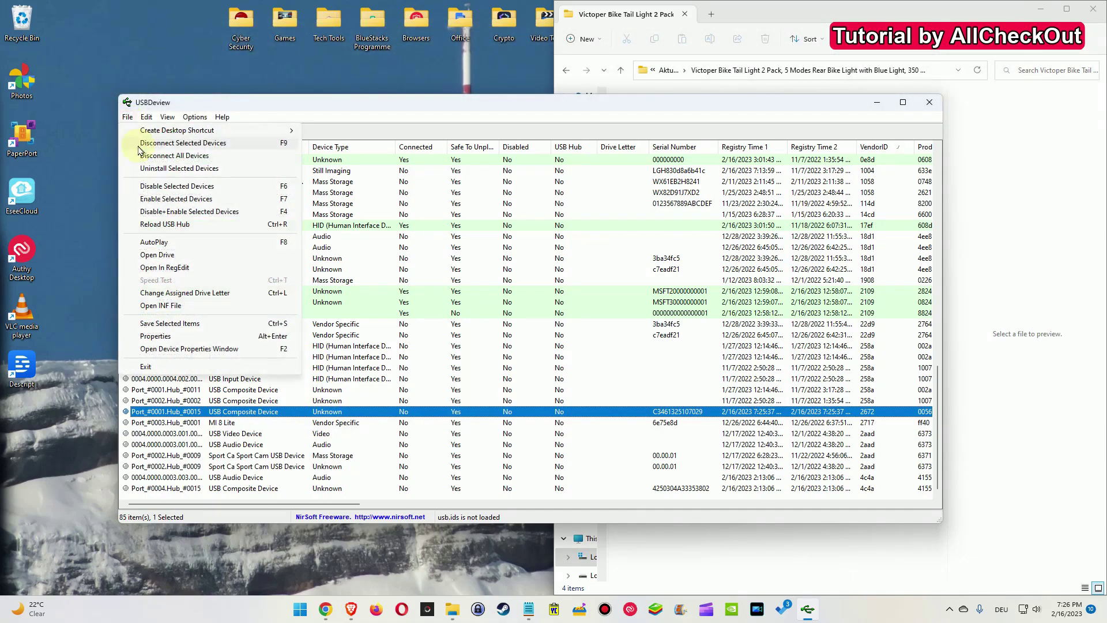
click(188, 168)
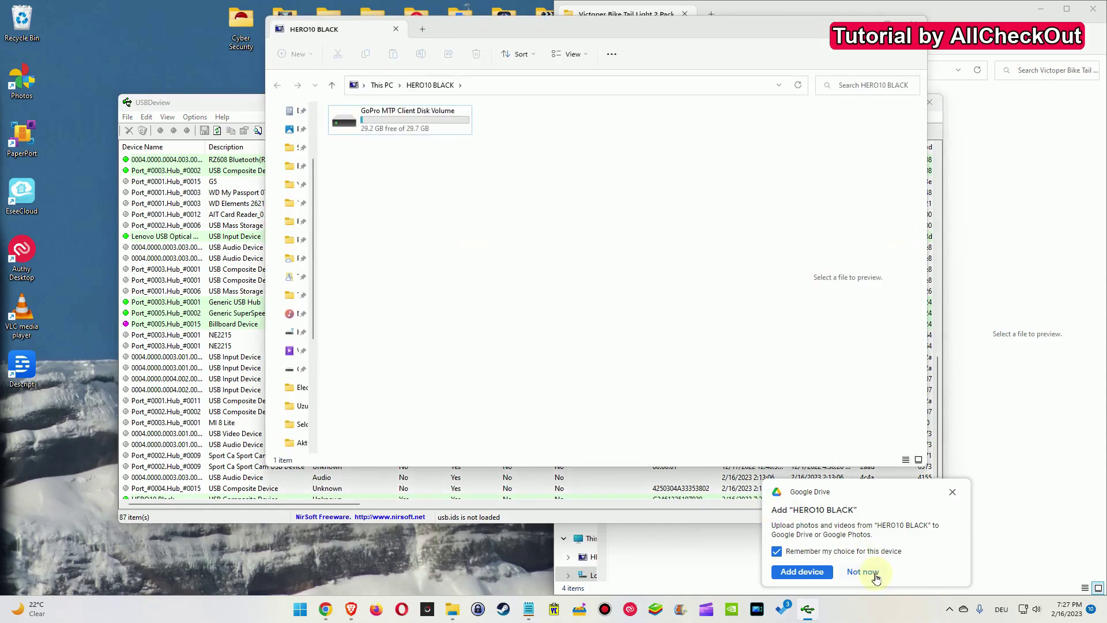
Decline Google Drive, open GoPro MTP Client Disk Volume > DCIM > 100GOPRO, and snap it to the left half.
click(862, 571)
double_click(390, 116)
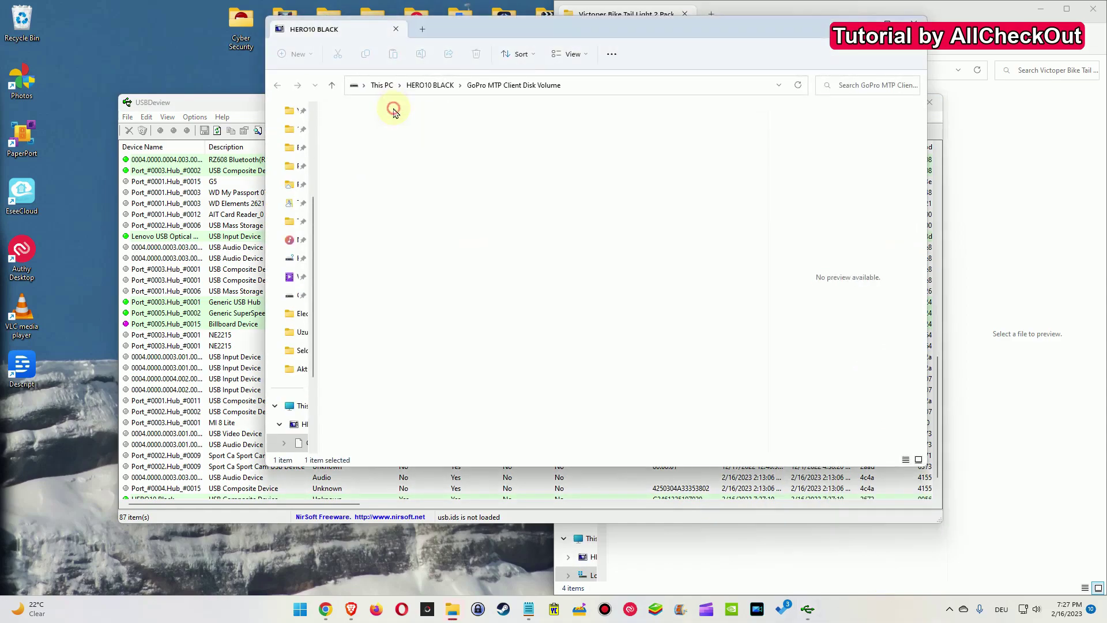
double_click(390, 117)
click(390, 119)
key(super+Left)
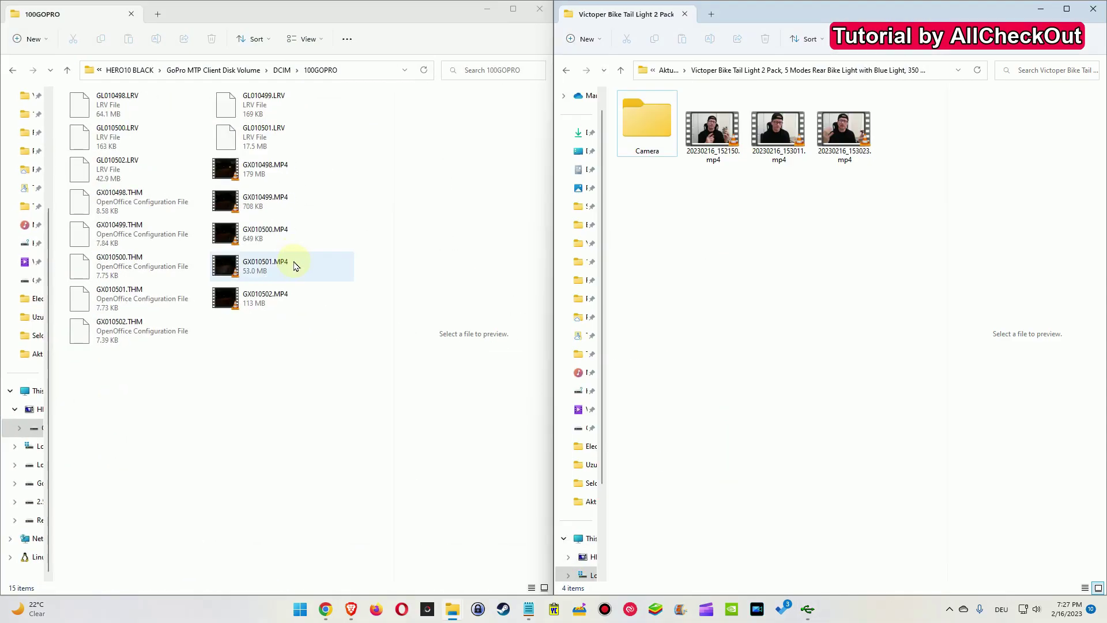
Try copying GX010498.MP4 and GX010499.MP4 into the Victoper folder, dismissing each unreachable error.
click(252, 175)
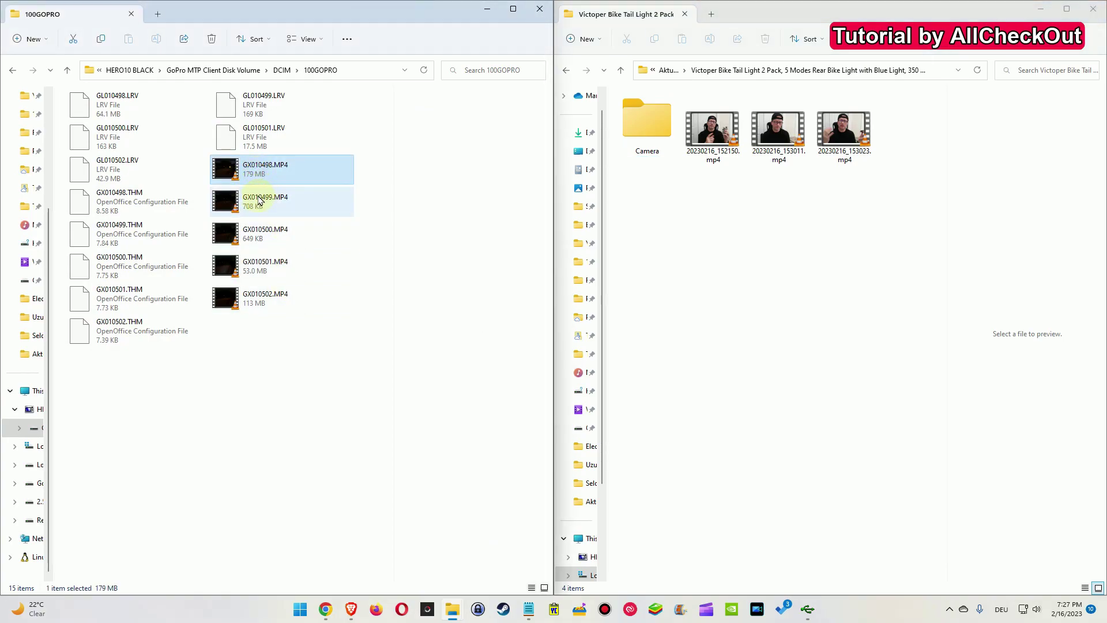
drag(250, 173, 703, 266)
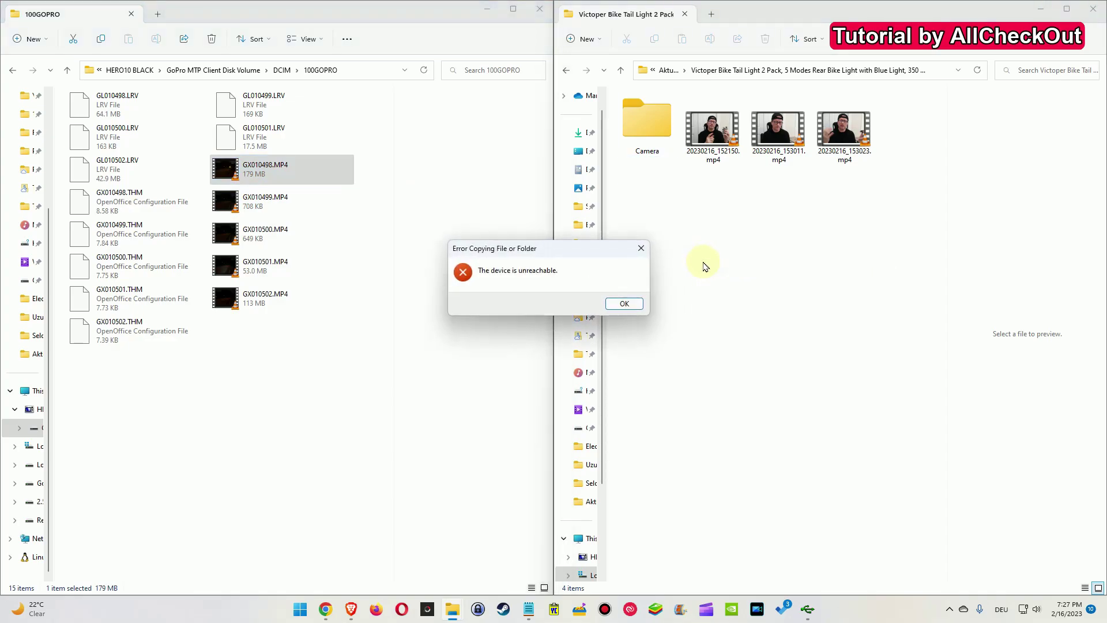
click(624, 304)
click(284, 207)
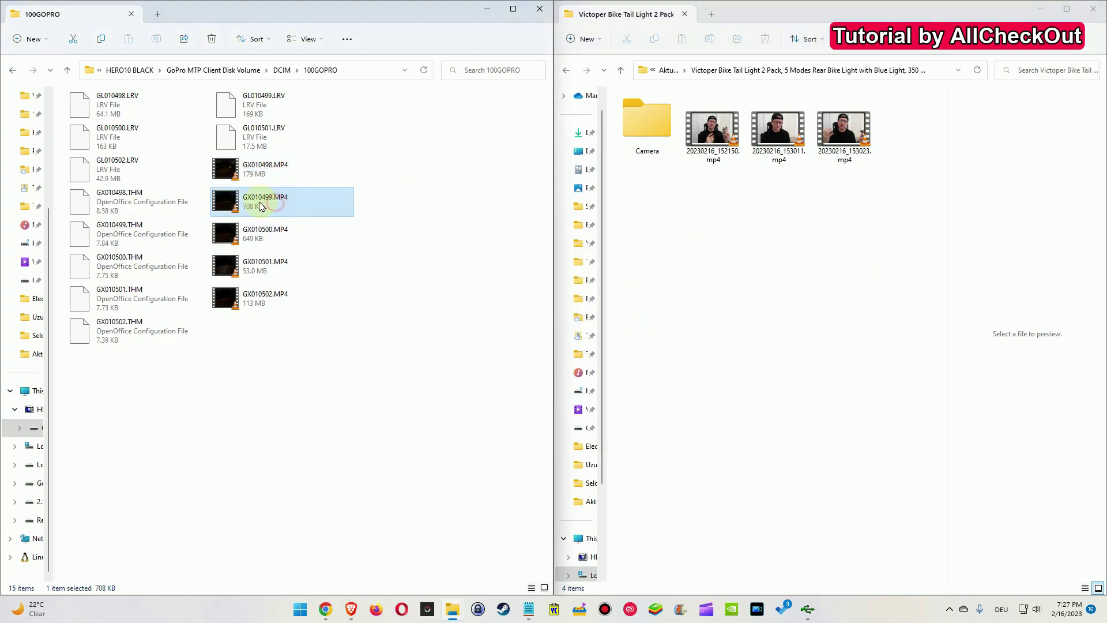
drag(258, 202, 683, 249)
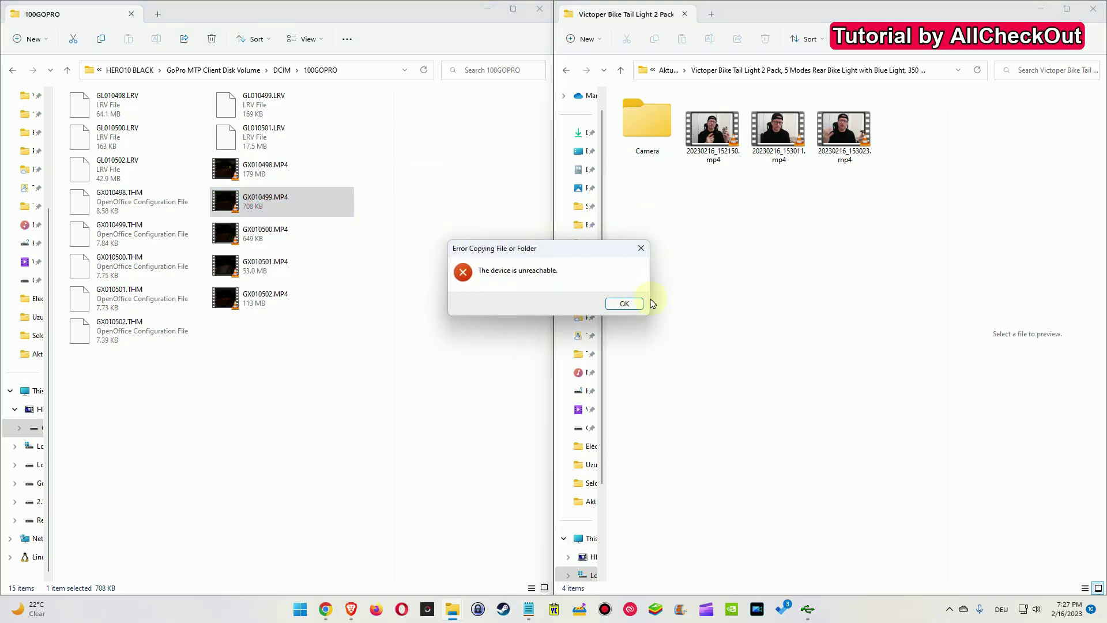
click(625, 304)
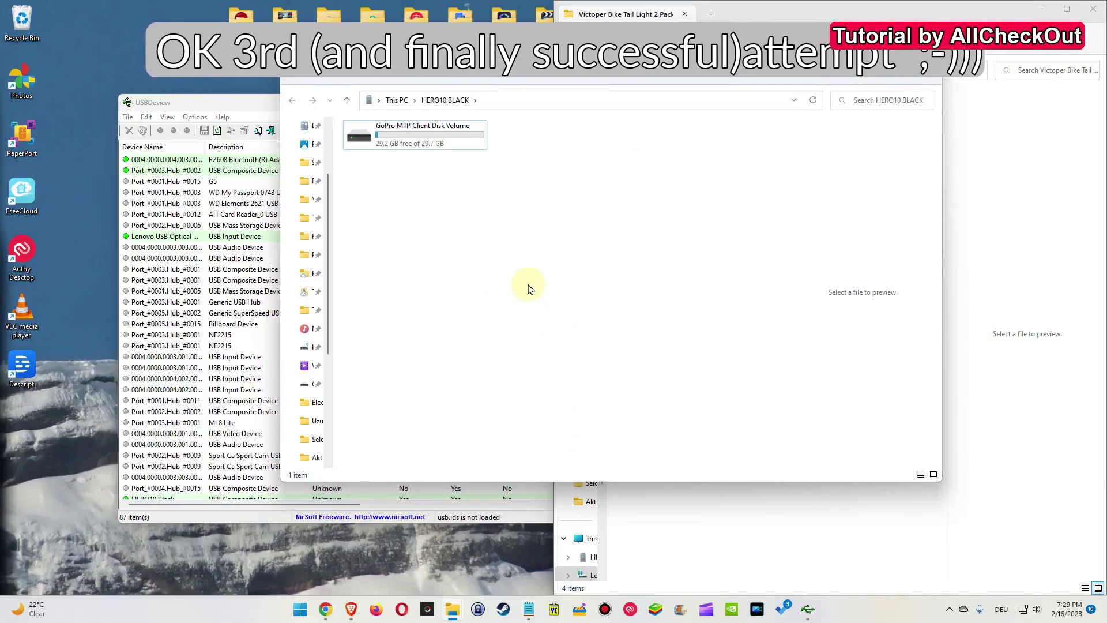
Open GoPro MTP Client Disk Volume > DCIM > 100GOPRO, snap it left, and drag GX010498.MP4 into Victoper.
double_click(445, 141)
double_click(414, 144)
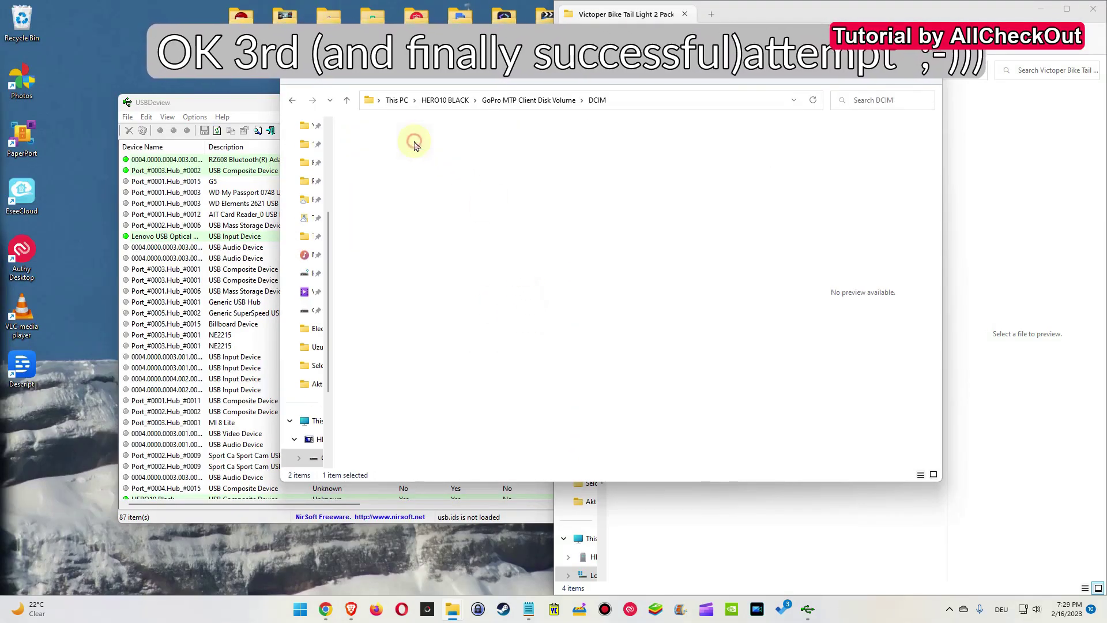
double_click(387, 140)
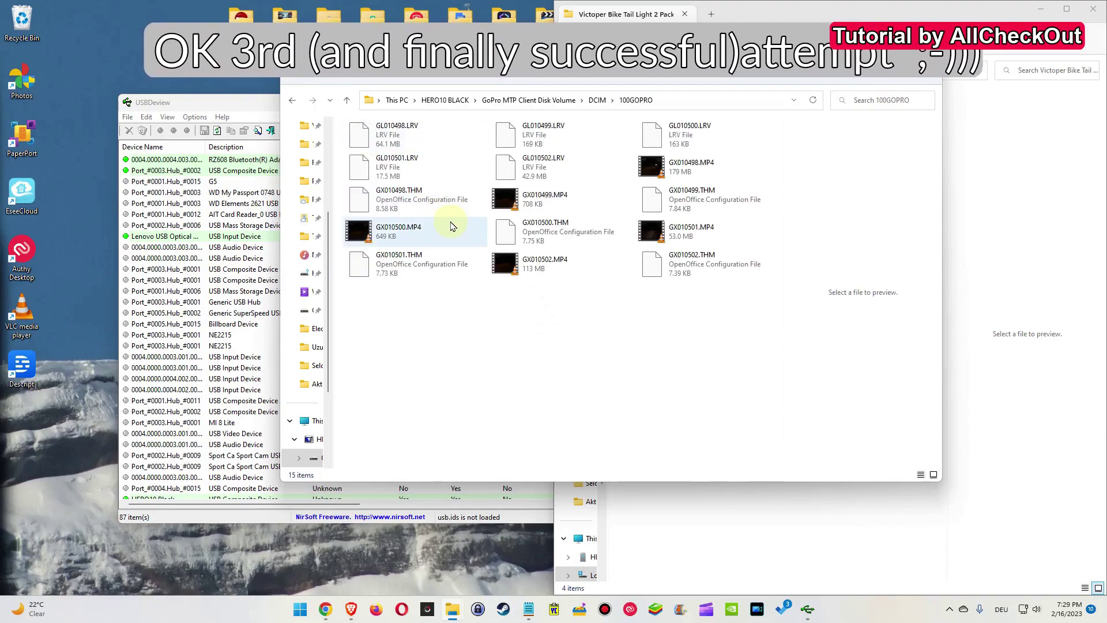
key(super+Left)
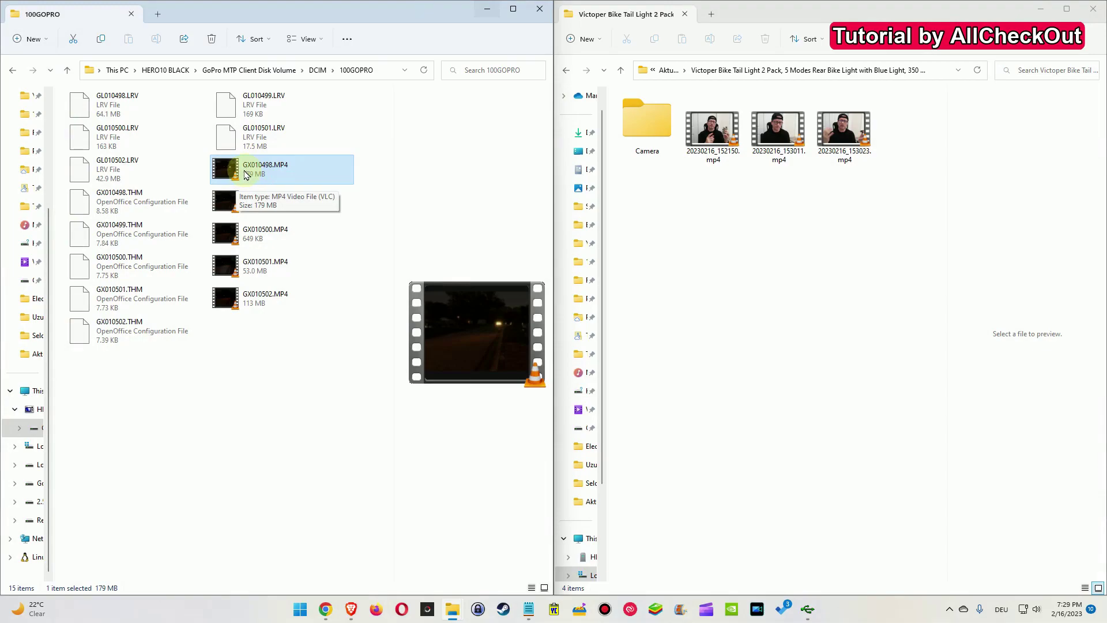
drag(243, 174, 696, 222)
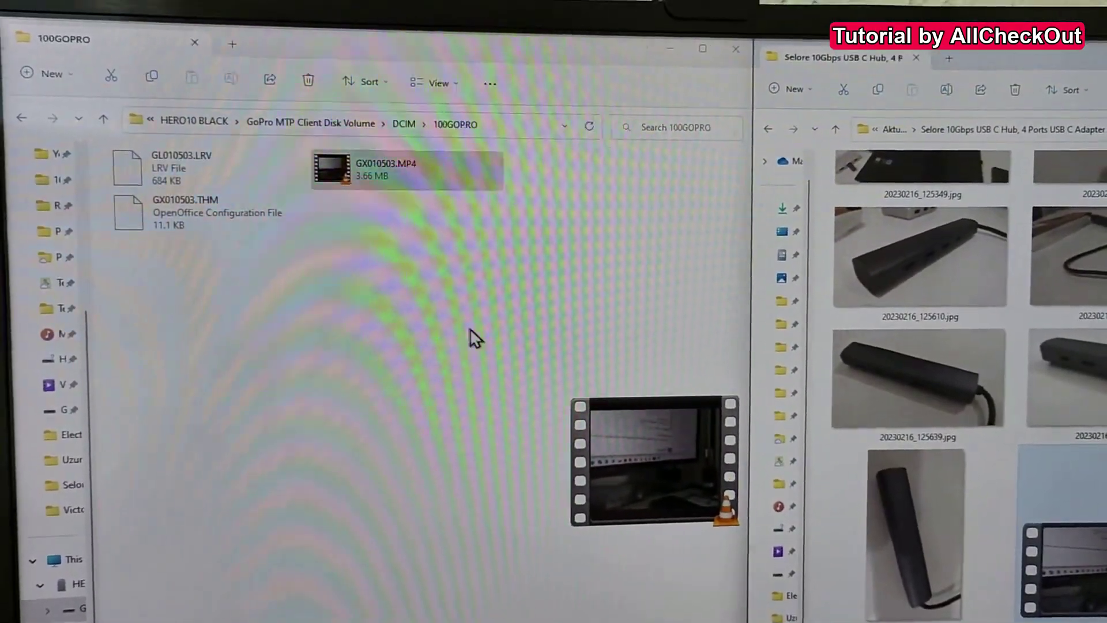
Drag GX010503.MP4 into the Selore USB-C hub folder and choose Copy and Replace.
click(369, 165)
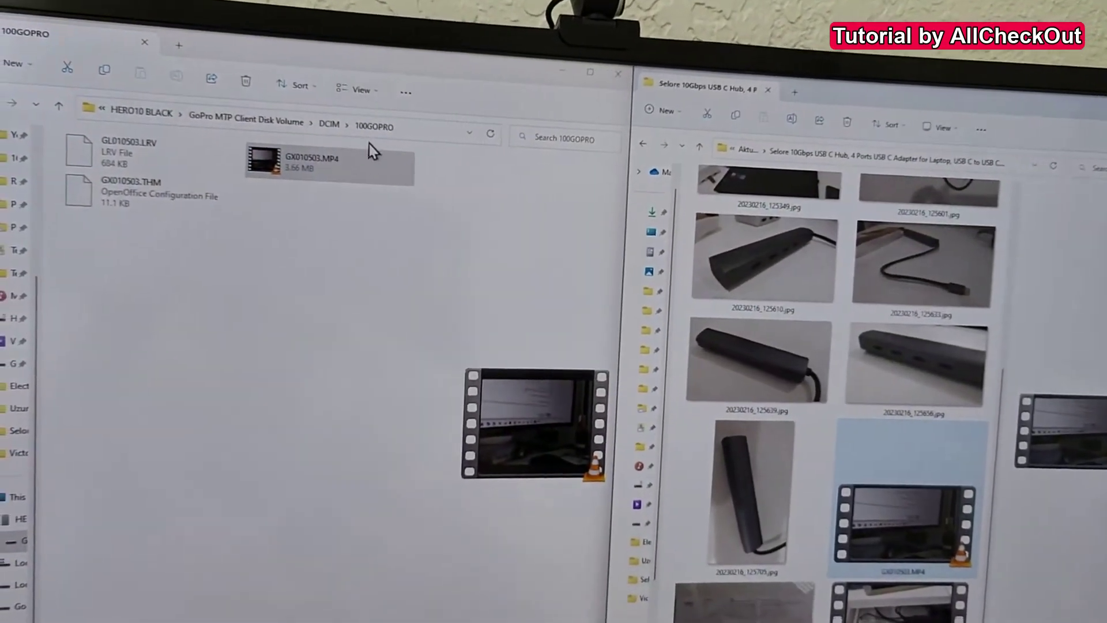
drag(297, 168, 746, 237)
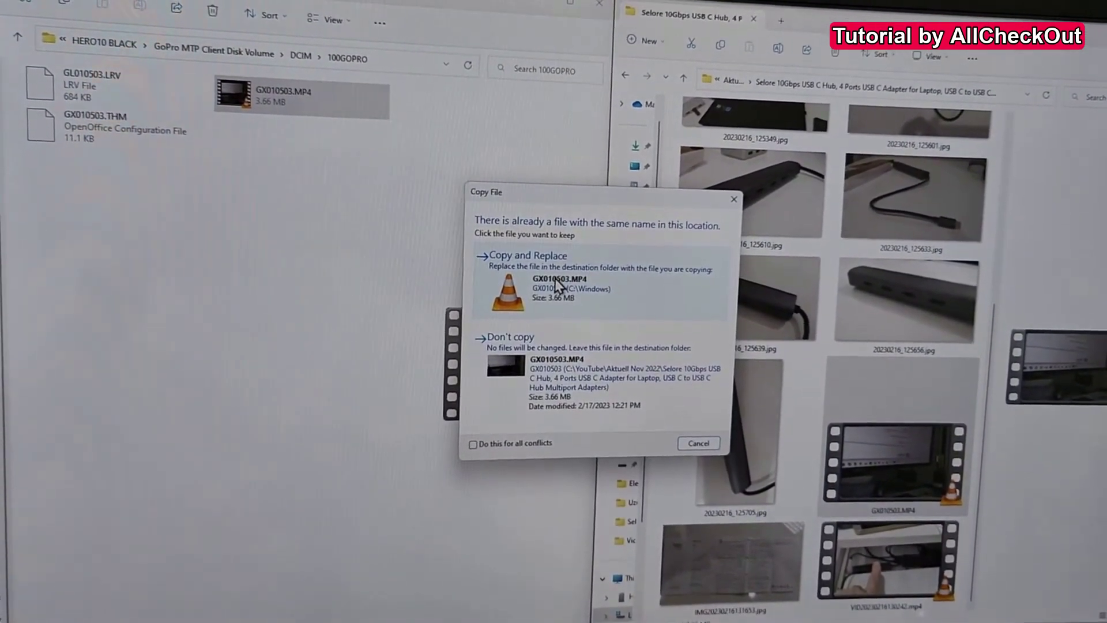
click(556, 284)
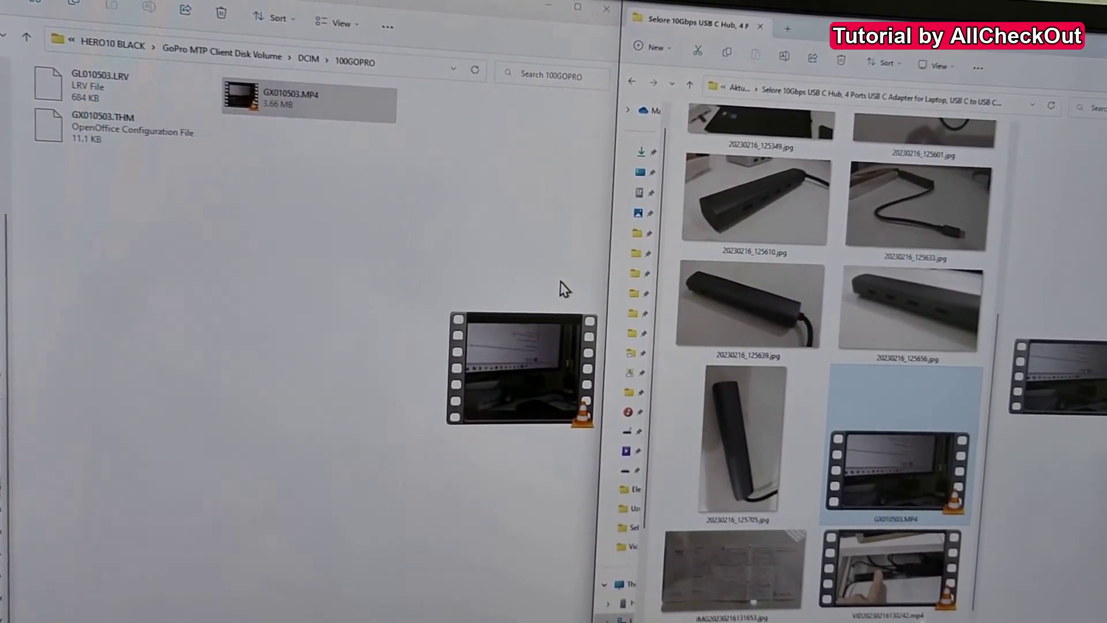